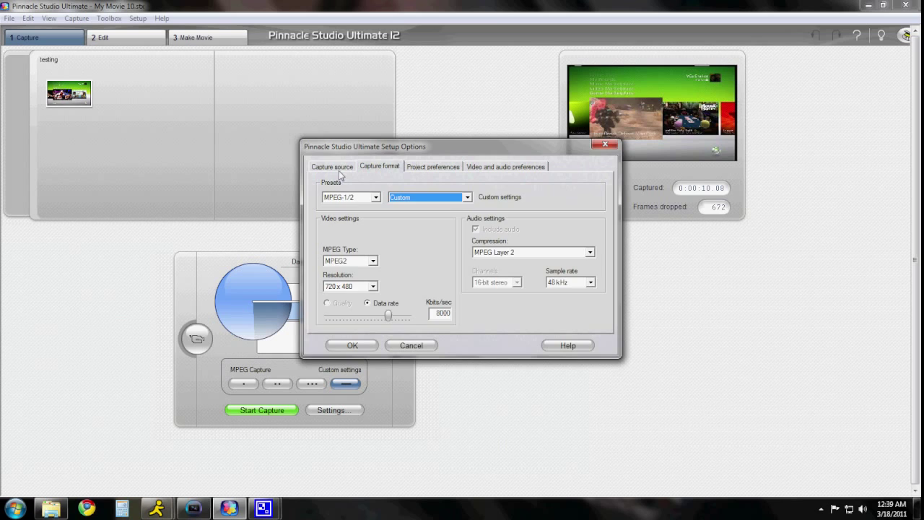
Step: Review the capture source, capture format, project, and video and audio preferences in the setup options, and accept them
left_click(458, 202)
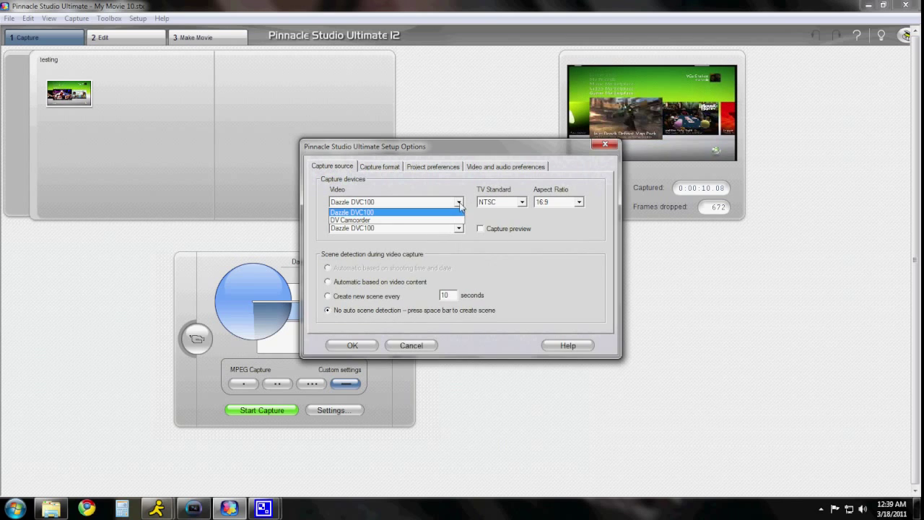
left_click(460, 207)
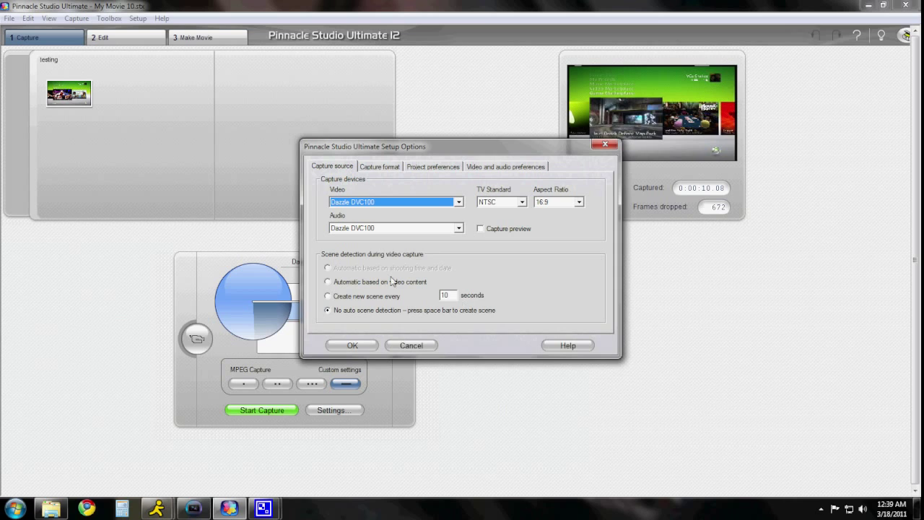
key("ctrl+Tab")
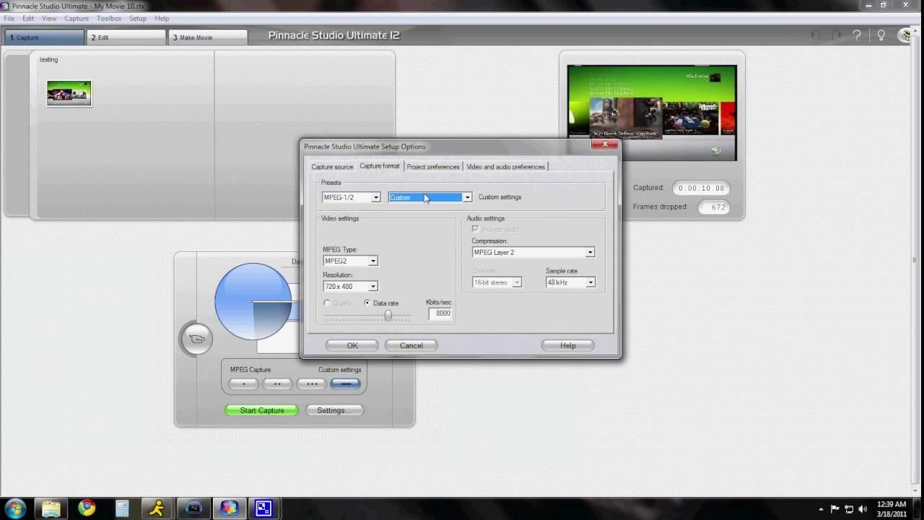
left_click(466, 197)
left_click(466, 197)
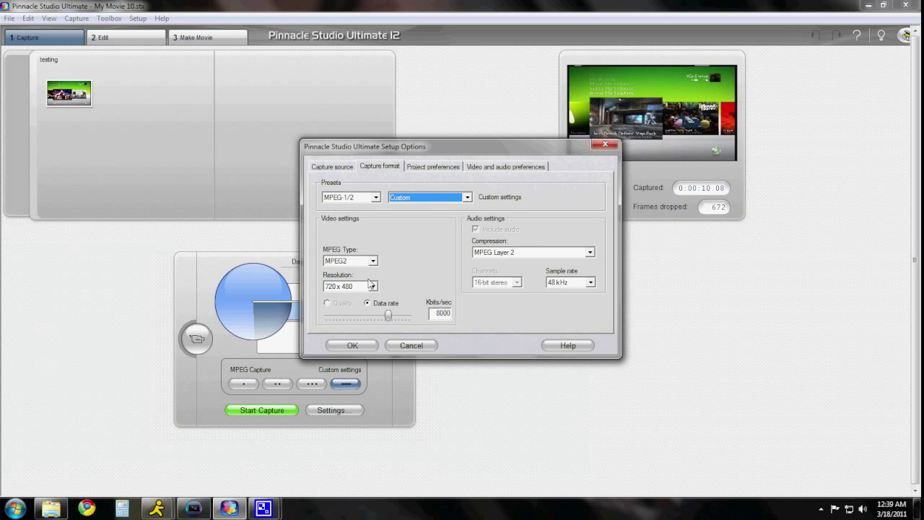
left_click(418, 170)
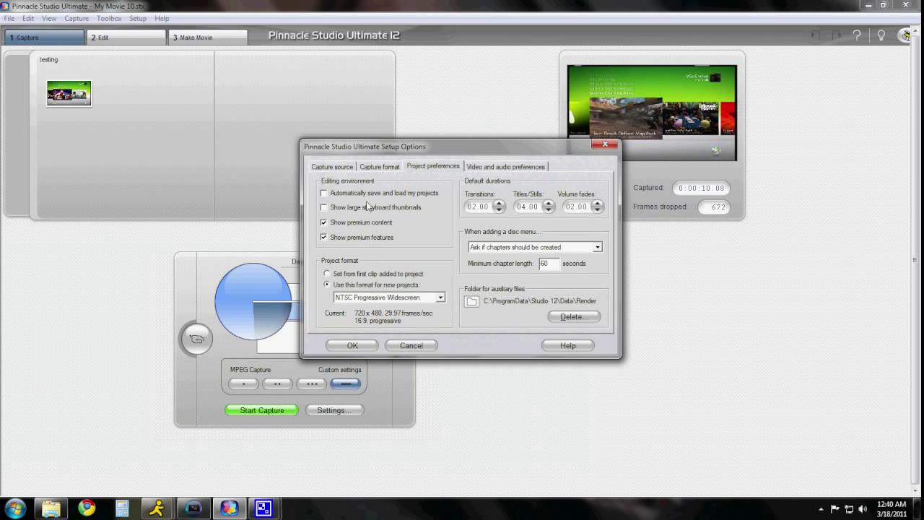
left_click(489, 168)
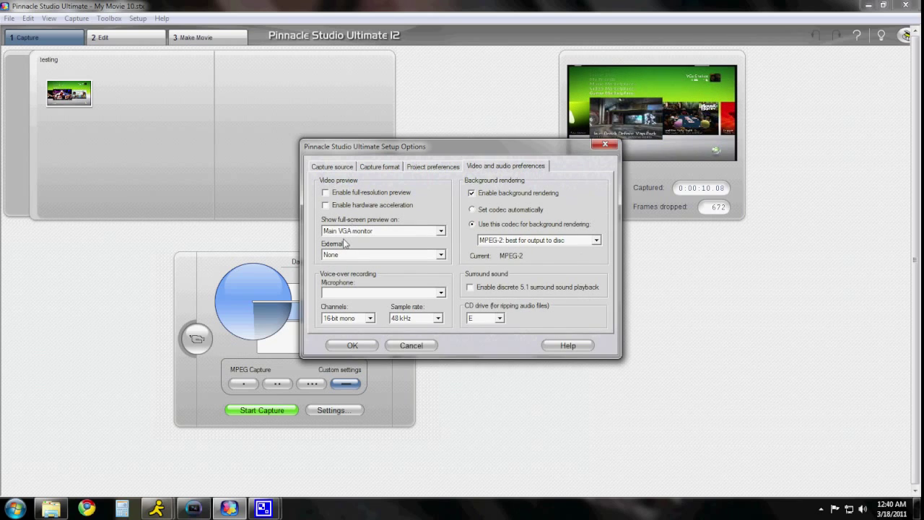
left_click(353, 345)
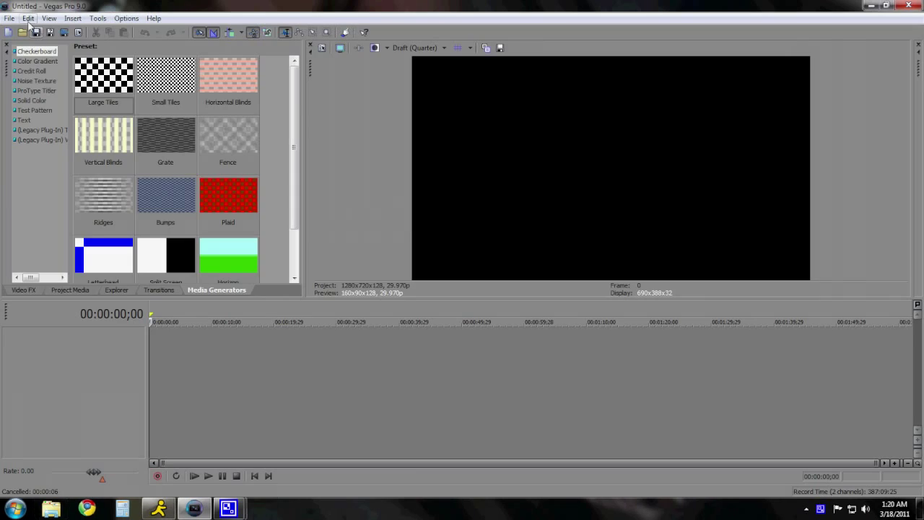
Step: Examine the video, audio, ruler, summary and audio CD settings in the project properties, and close them without changes
left_click(27, 18)
mouse_move(9, 18)
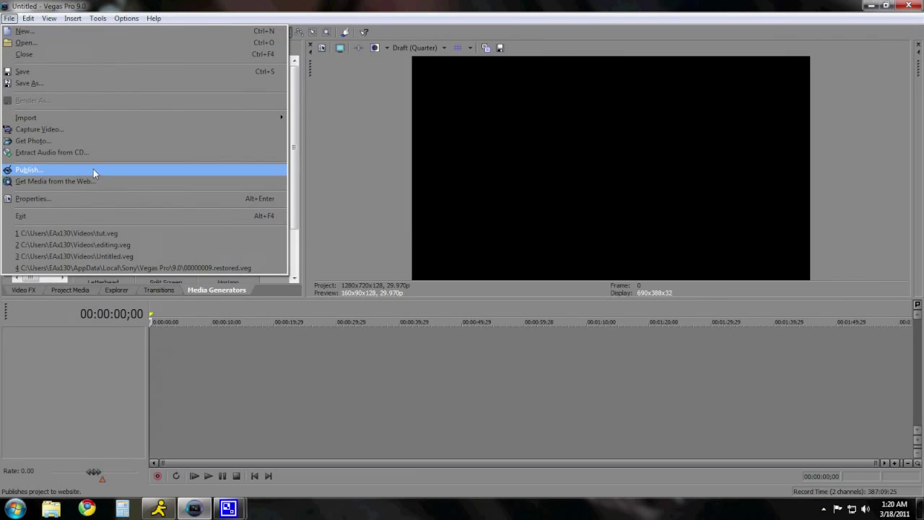
left_click(89, 199)
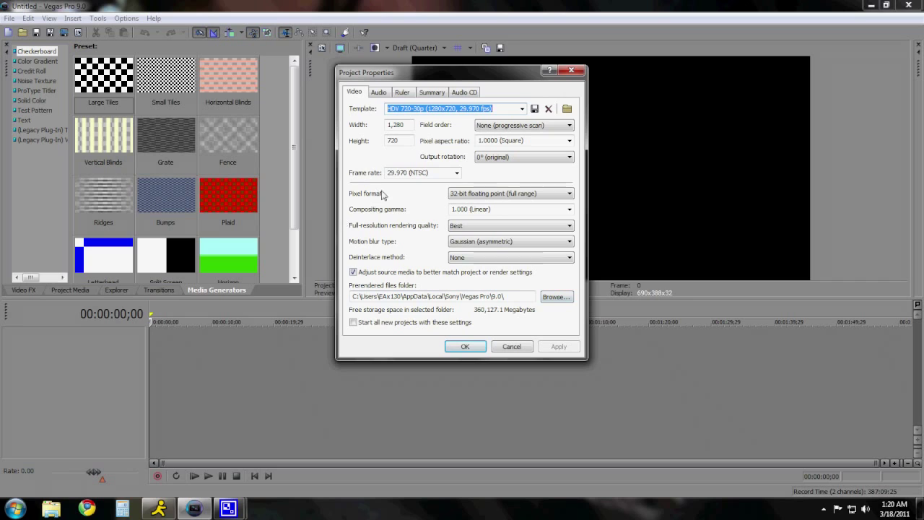
left_click(414, 110)
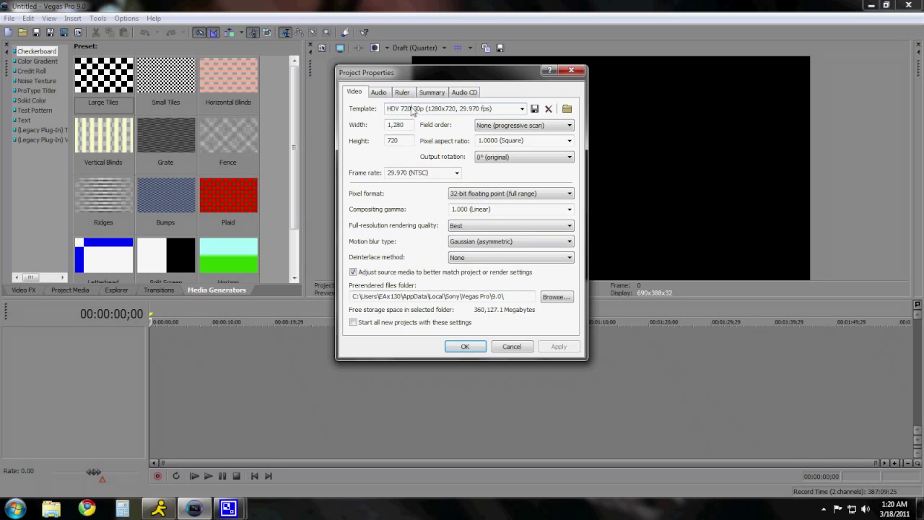
left_click(379, 93)
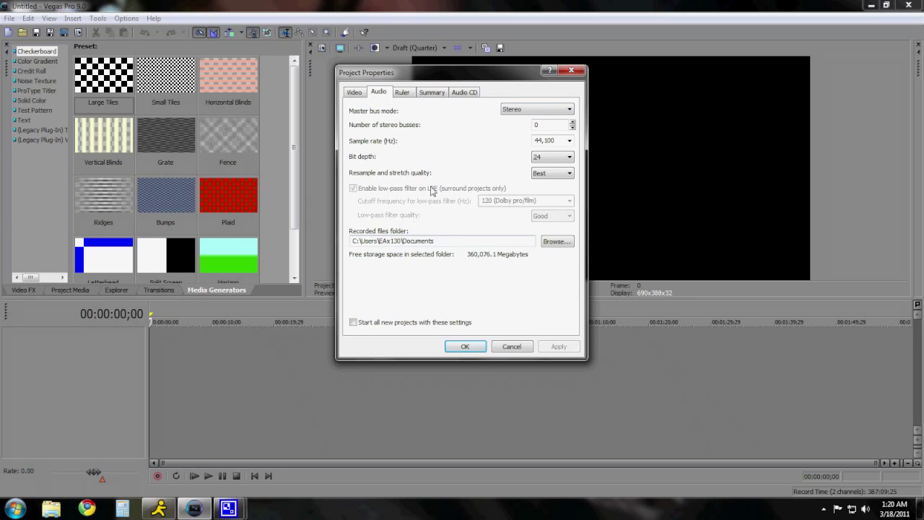
left_click(401, 97)
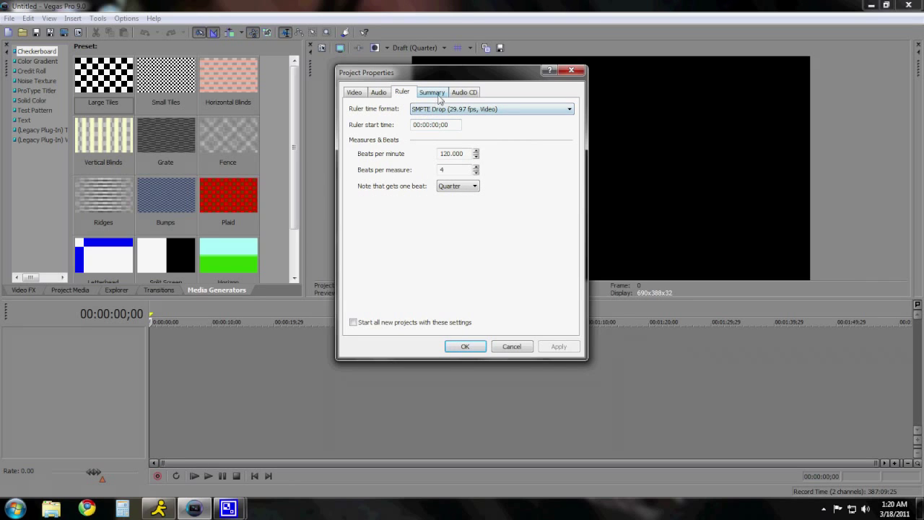
left_click(440, 97)
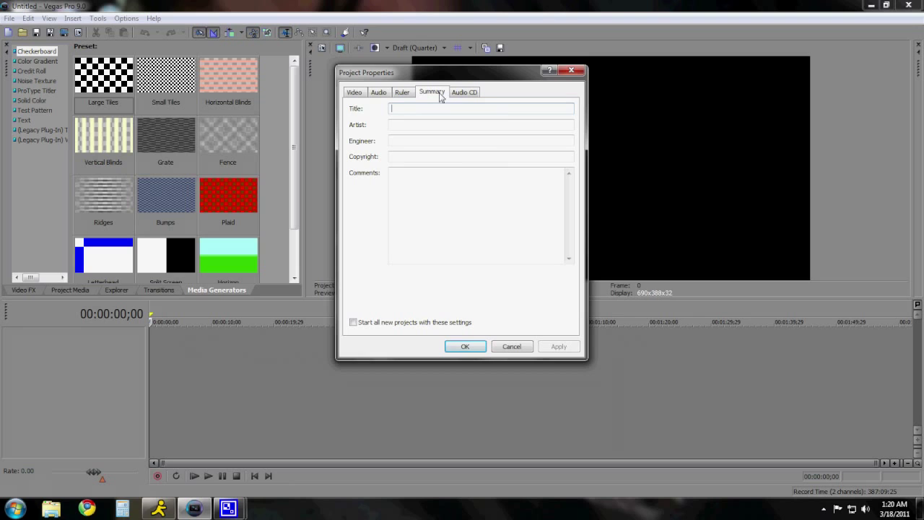
left_click(462, 94)
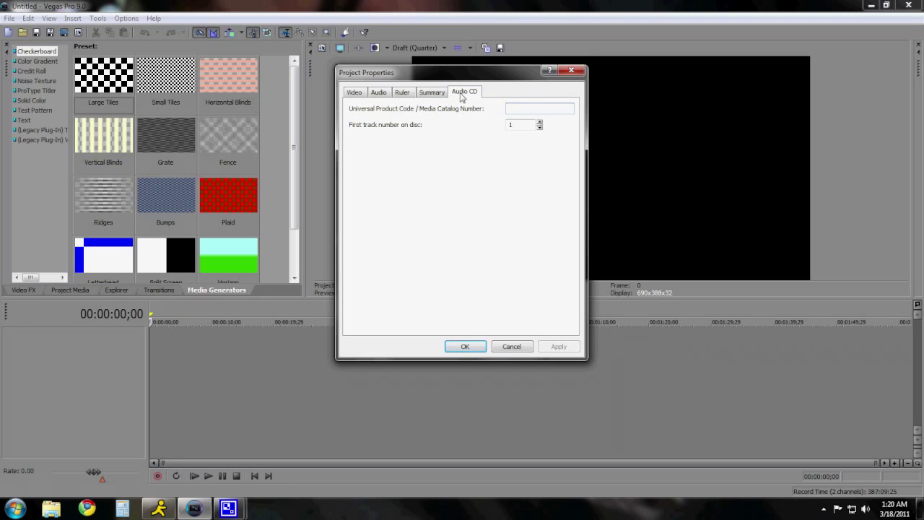
left_click(356, 94)
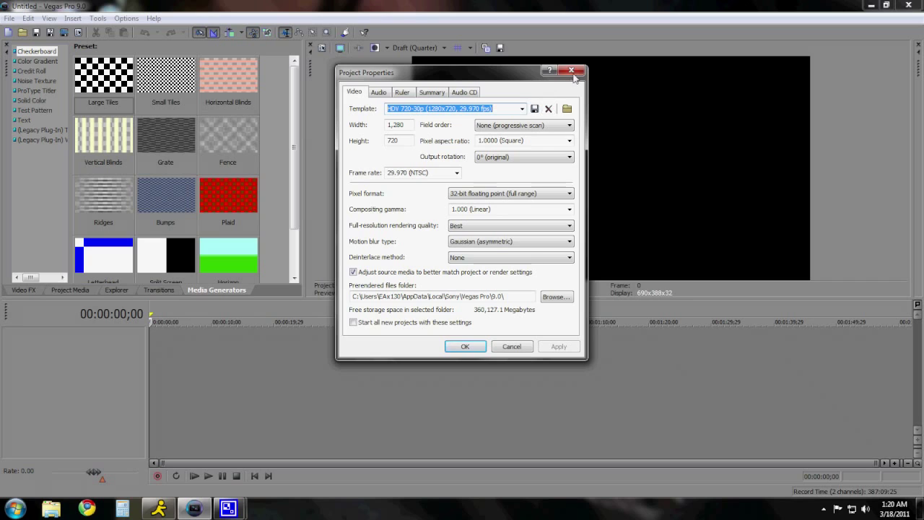
left_click(571, 71)
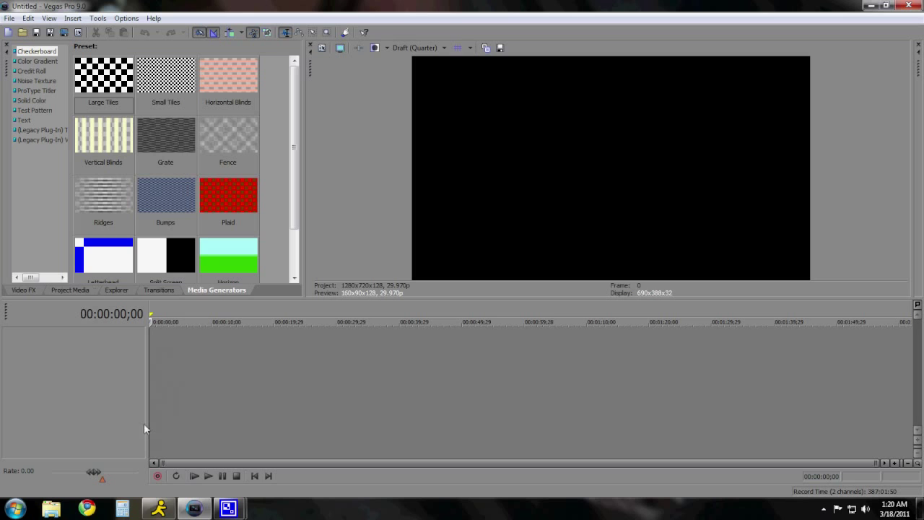
Step: Open the captured video testing.mpg from the My Videos folder onto the timeline
left_click(22, 33)
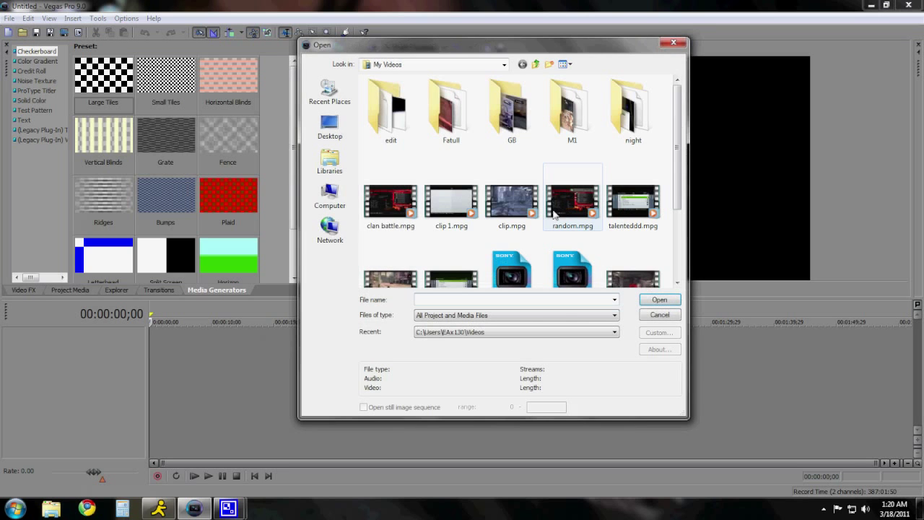
scroll(534, 195, "down", 3)
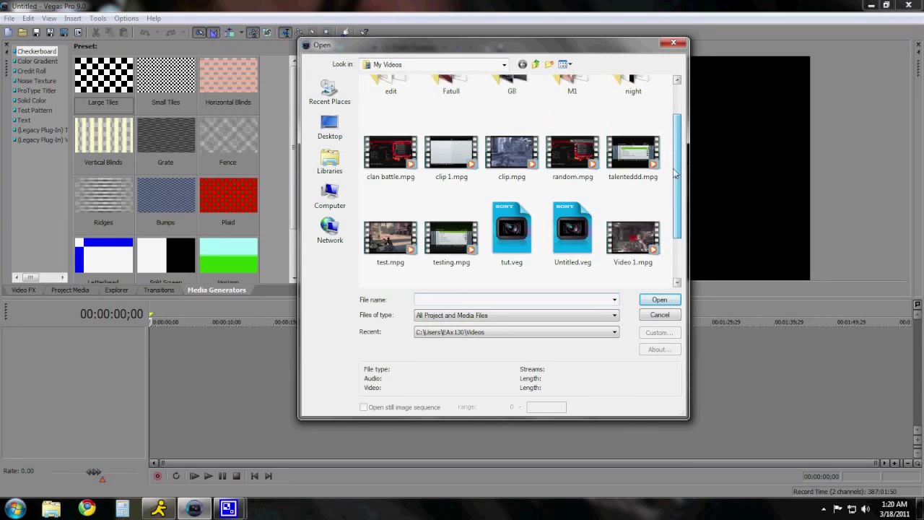
double_click(448, 186)
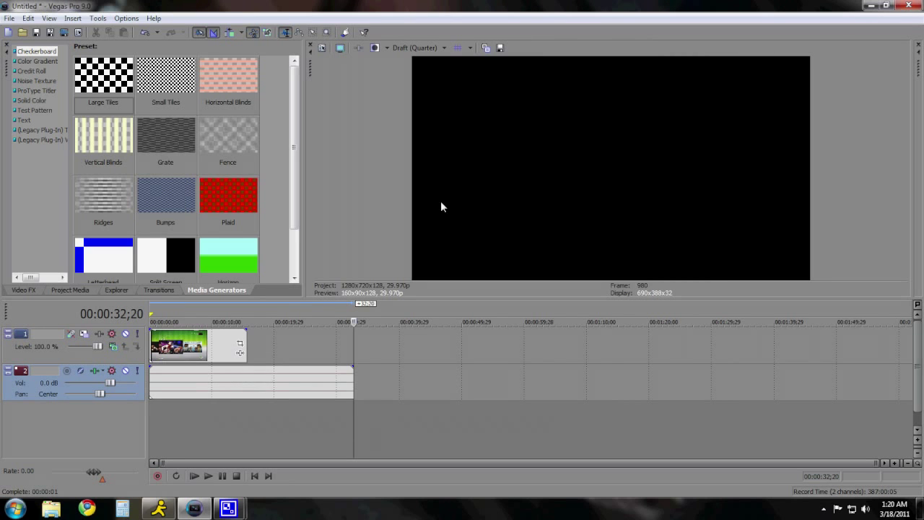
Step: Show the start of the clip in the preview and set the preview quality to Best (Auto)
left_click(155, 343)
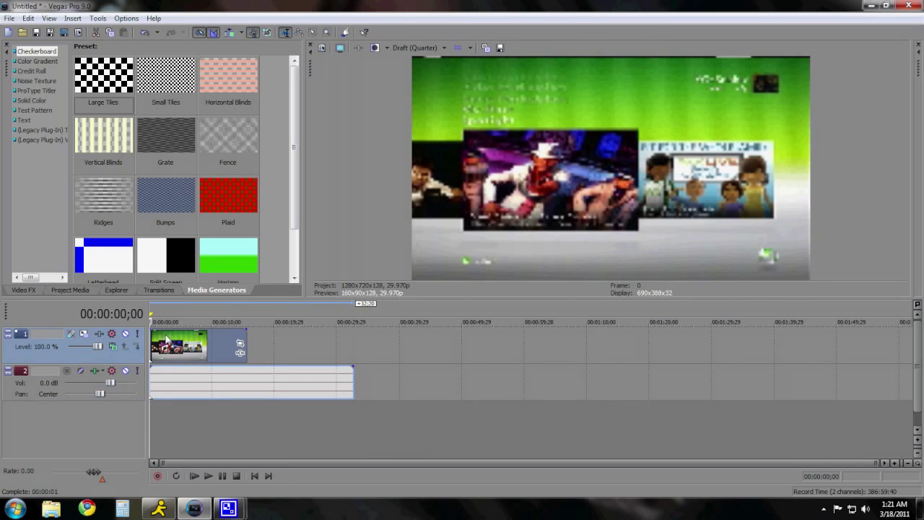
left_click(424, 49)
mouse_move(428, 97)
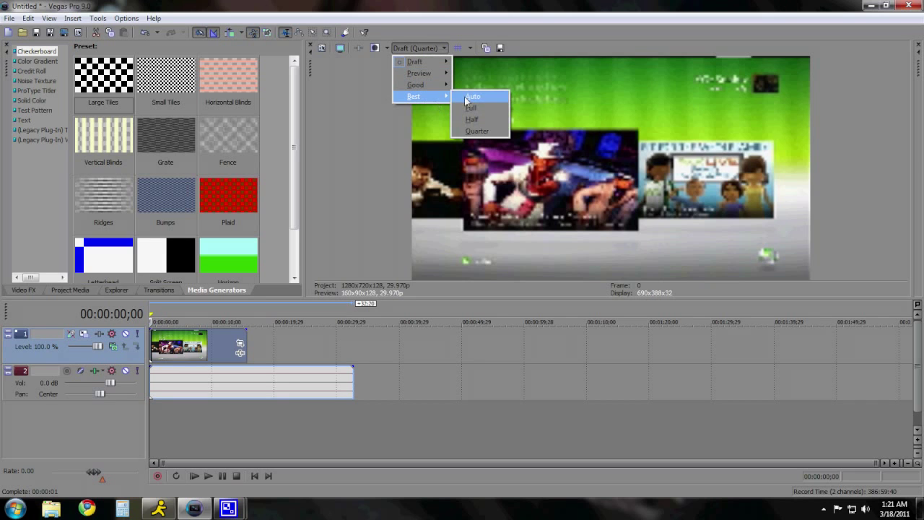
left_click(473, 100)
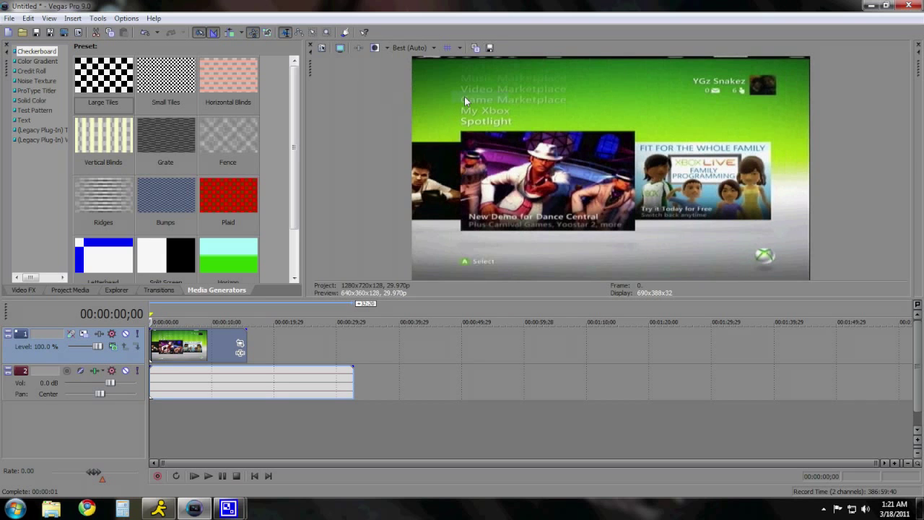
Step: Crop the upper edge of the testing clip with Event Pan/Crop to a height of about 463
left_click(240, 343)
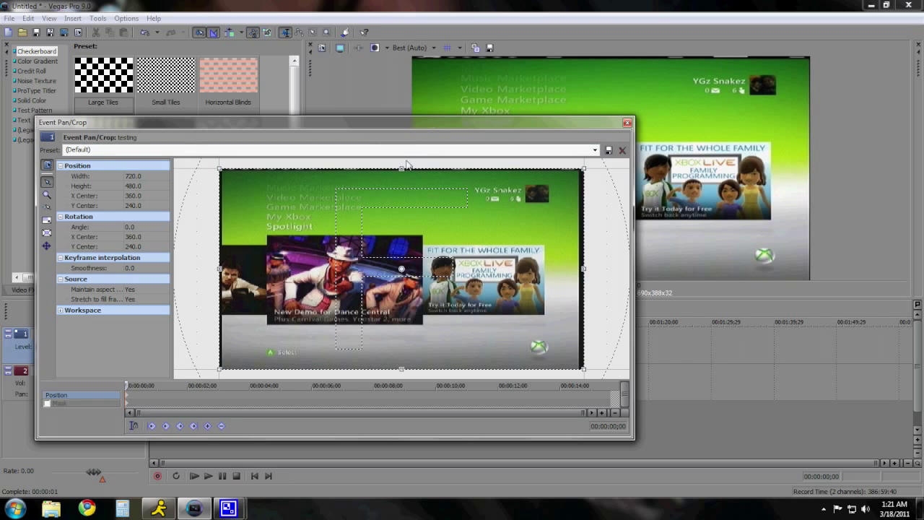
left_click_drag(401, 169, 403, 174)
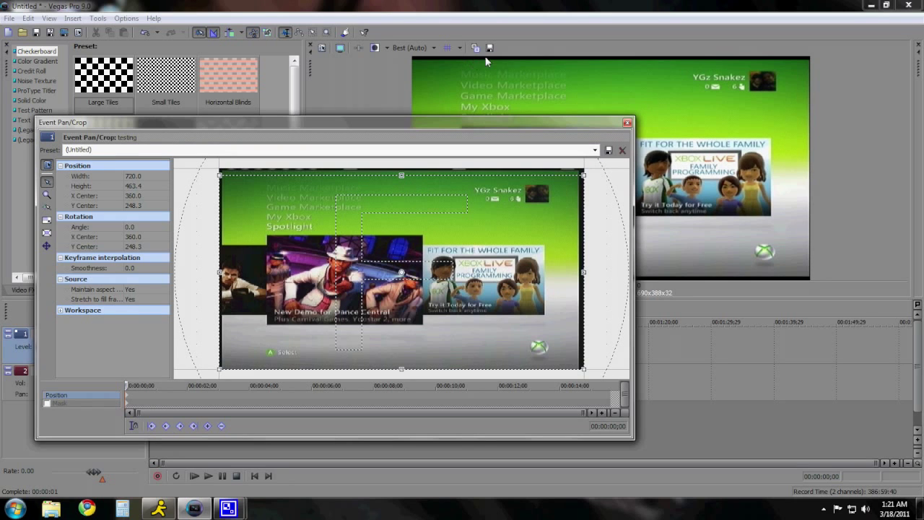
left_click(627, 123)
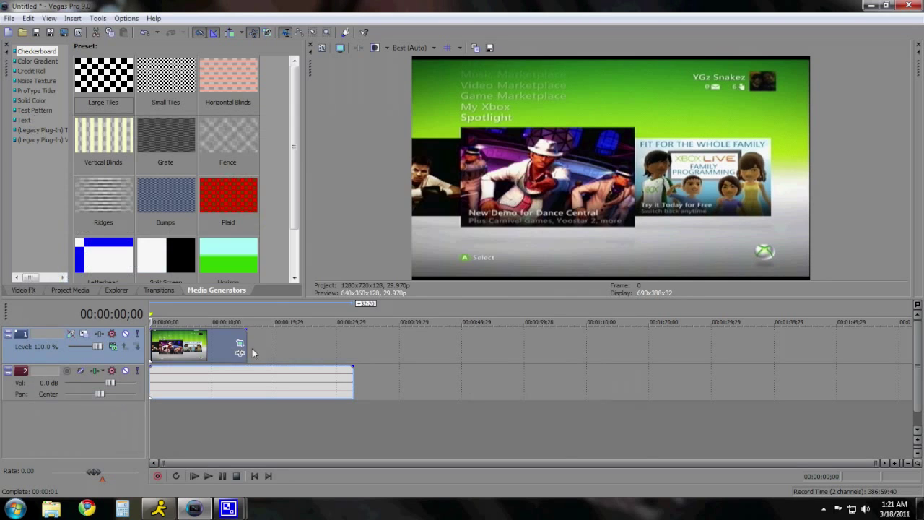
Step: Turn off Maintain aspect ratio and choose Disable resample in the video event's properties
right_click(227, 358)
left_click(253, 348)
left_click(394, 169)
left_click(388, 217)
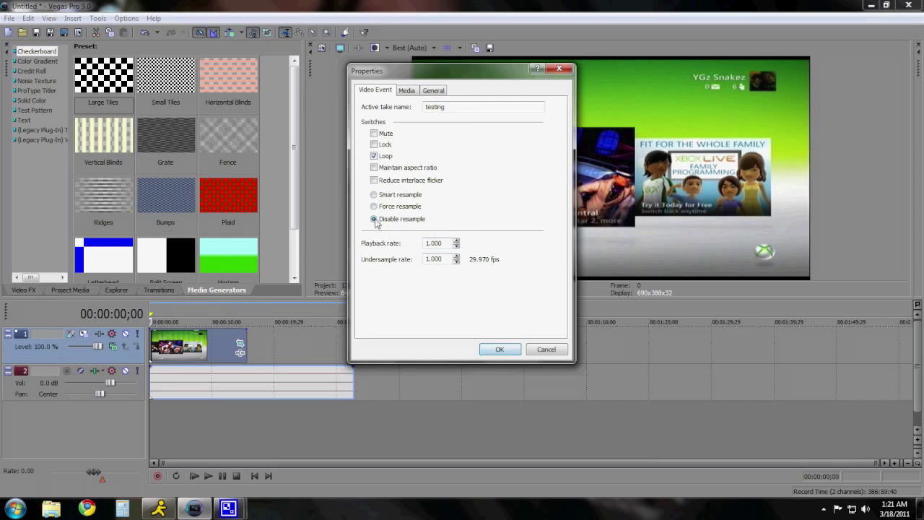
left_click(498, 349)
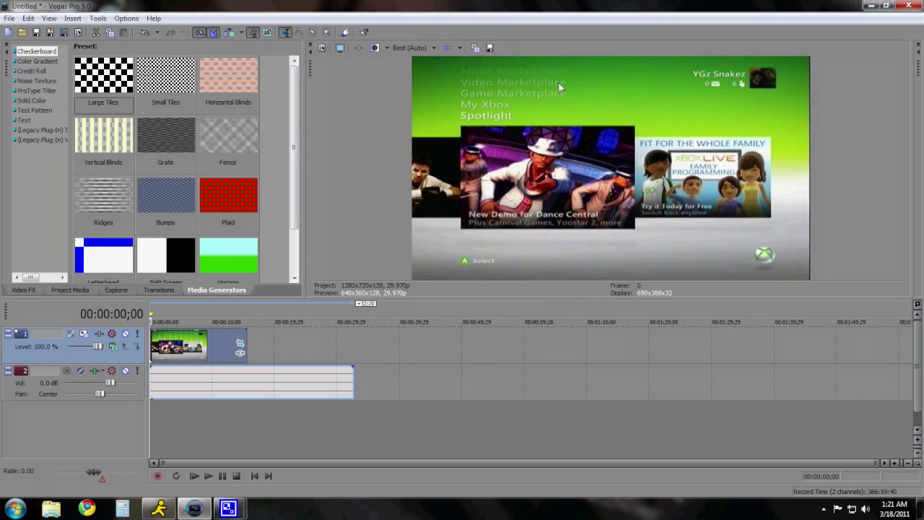
Step: Adjust the upper, right and left crop edges of the clip in Event Pan/Crop to about 702 wide by 473 high
left_click(244, 350)
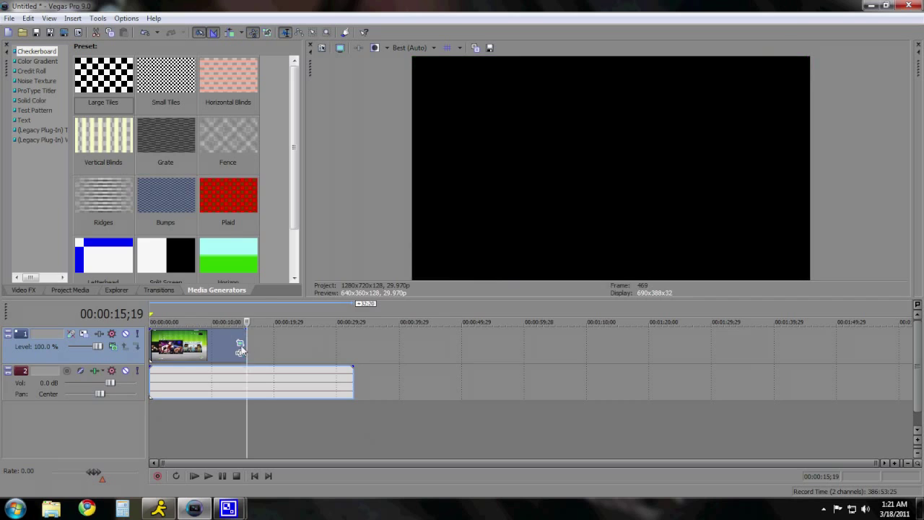
left_click(239, 343)
left_click(636, 121)
left_click(210, 341)
left_click(239, 343)
left_click_drag(403, 173, 402, 171)
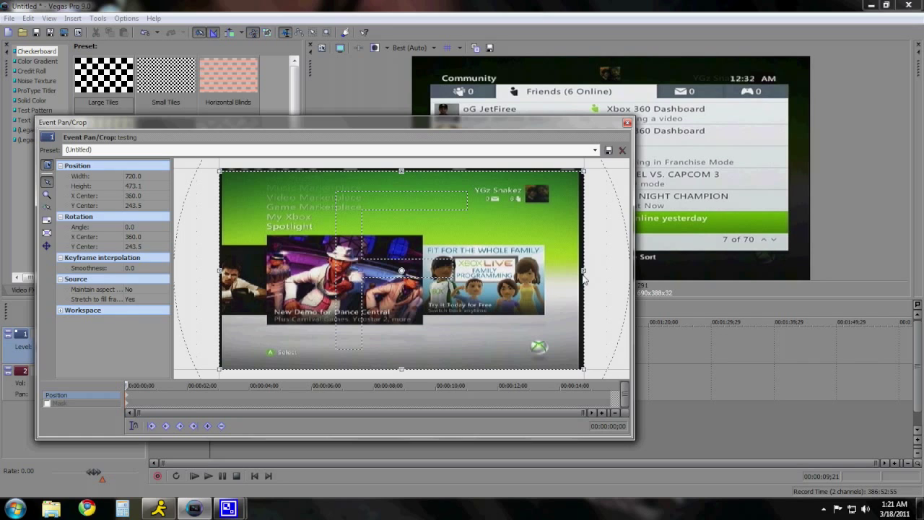
left_click_drag(584, 279, 578, 280)
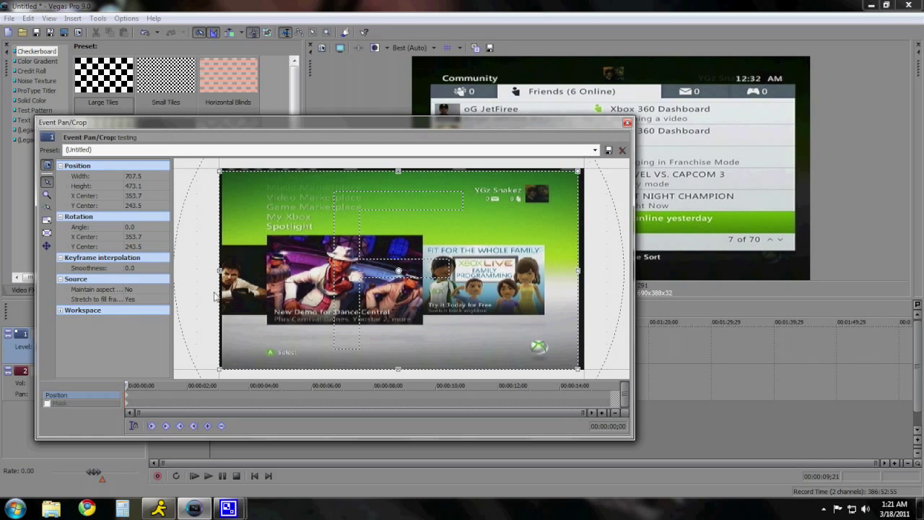
left_click_drag(216, 281, 219, 280)
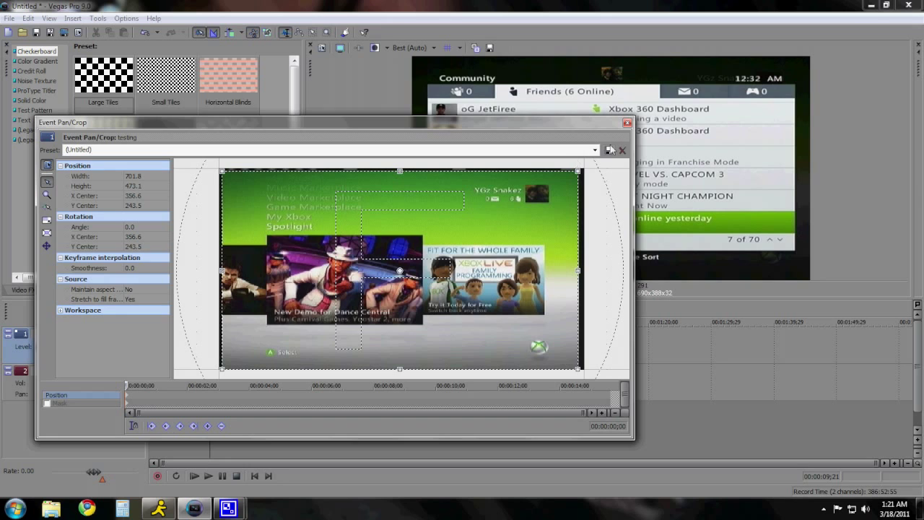
left_click(627, 124)
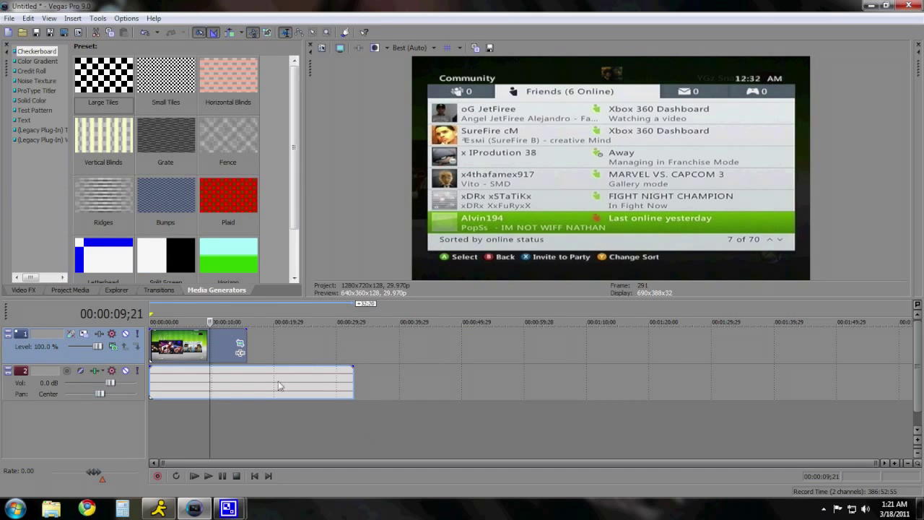
Step: Apply the Color Corrector video effect with the Studio RGB to Computer RGB preset to the testing clip
left_click(177, 364)
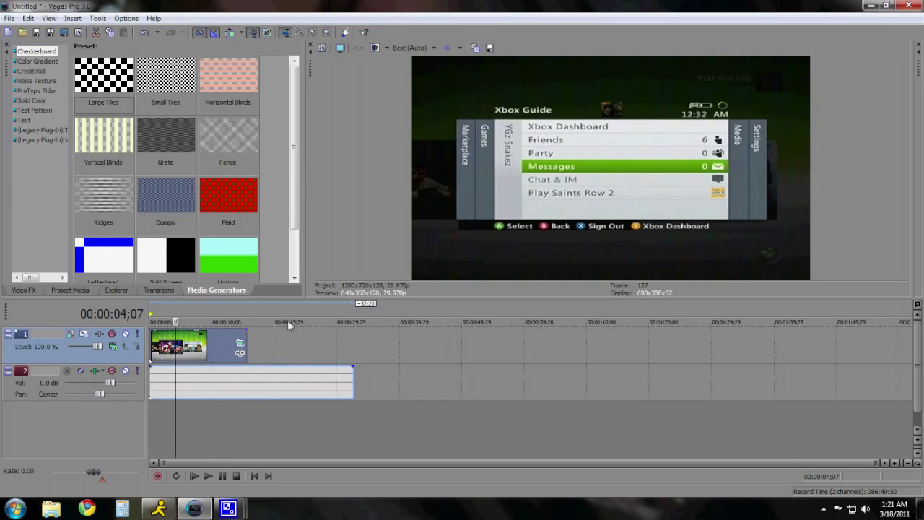
left_click(33, 291)
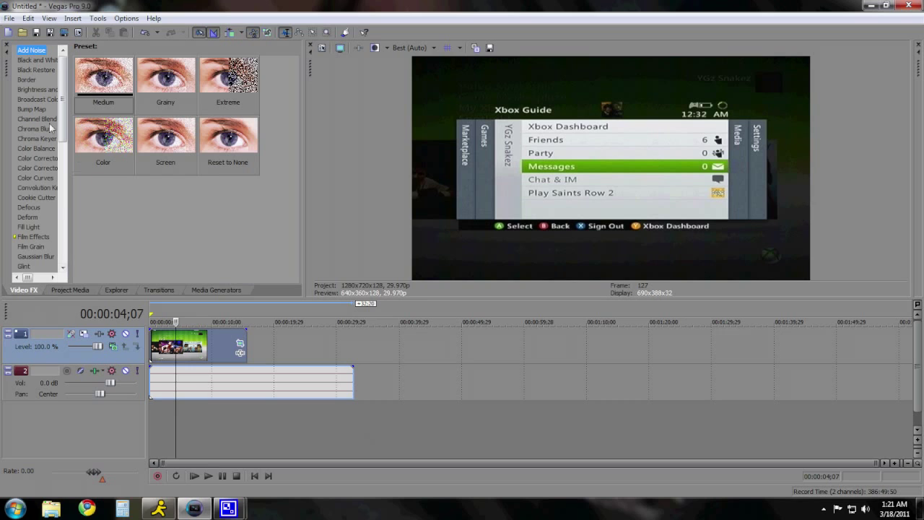
left_click(47, 158)
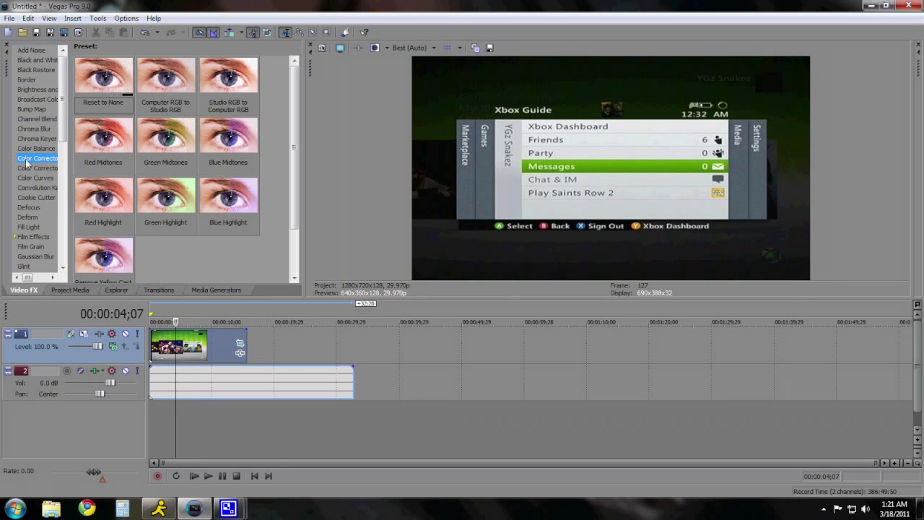
left_click_drag(71, 164, 83, 165)
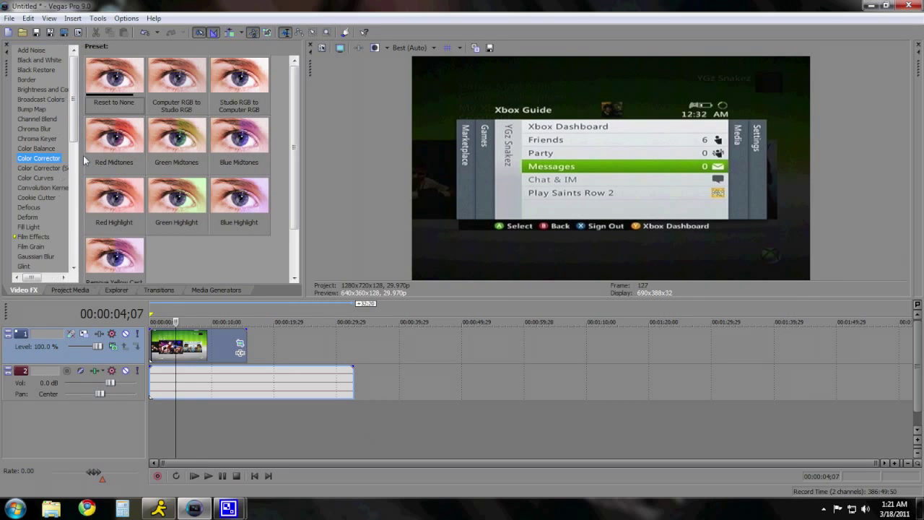
left_click_drag(240, 85, 202, 342)
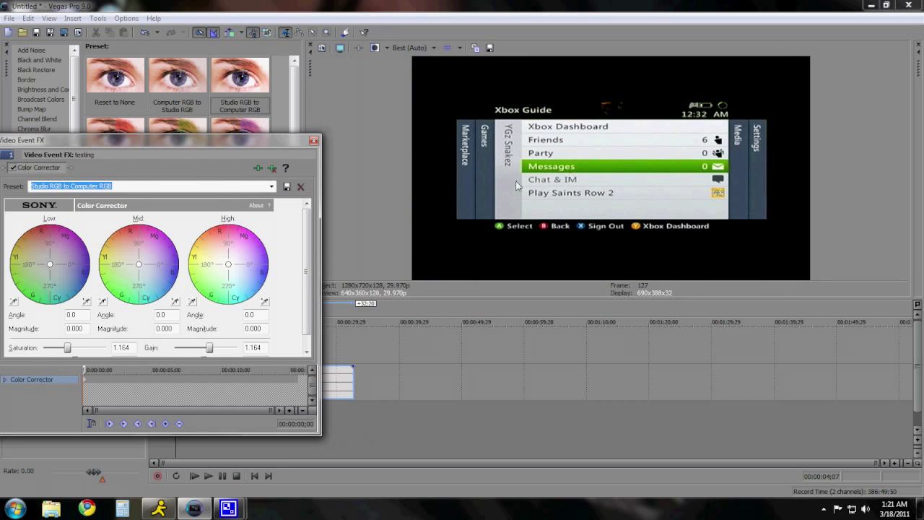
left_click(314, 140)
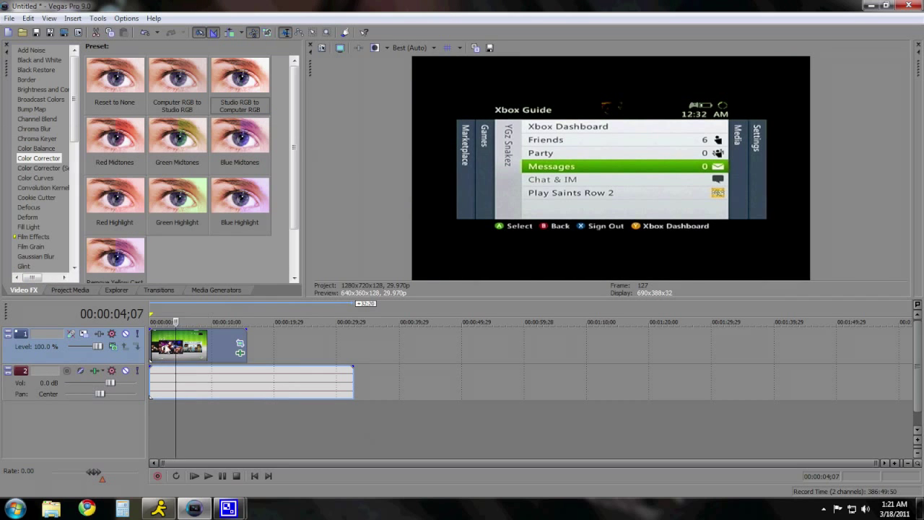
Step: Play the color-corrected clip from its start to check the picture, pause, and return to about 13 seconds
key("ctrl+Home")
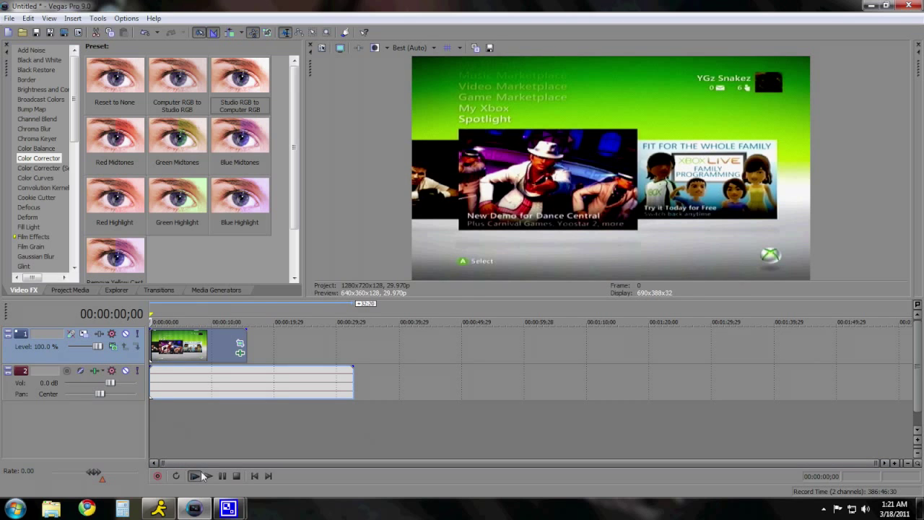
left_click(195, 476)
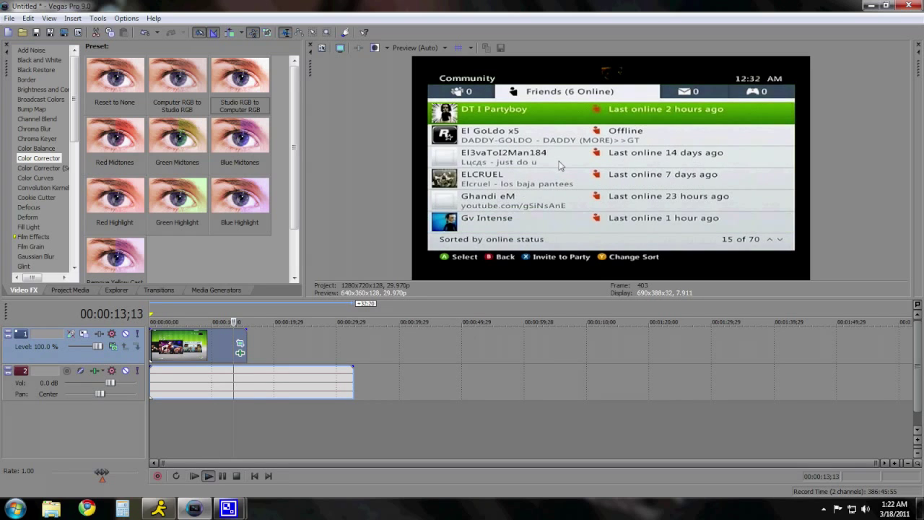
left_click(221, 476)
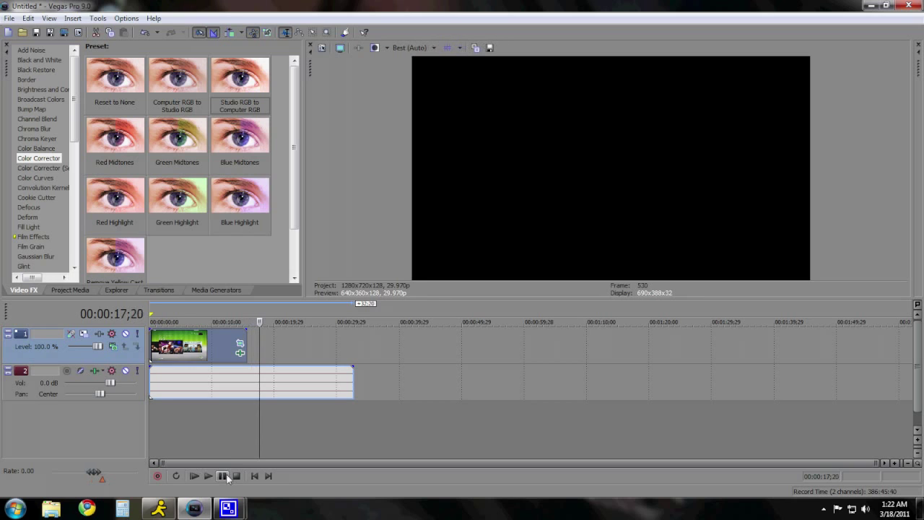
left_click(233, 346)
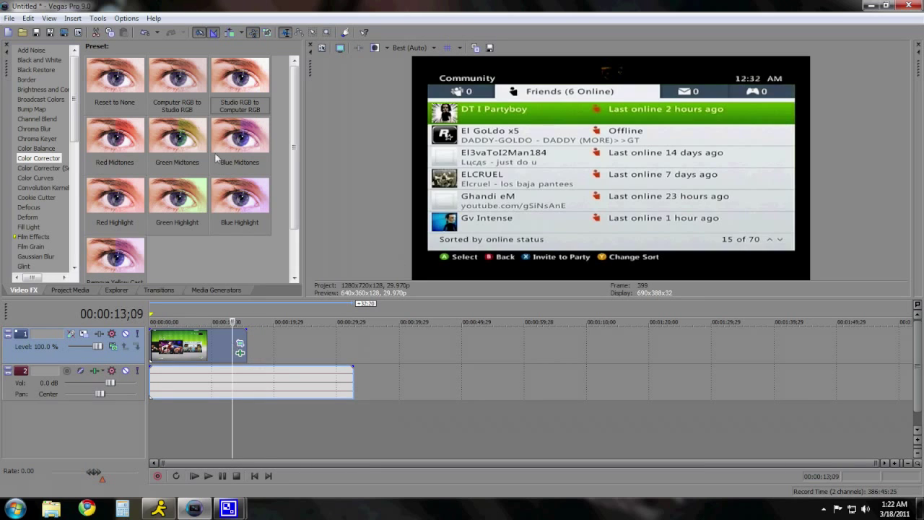
Step: Open the Render As settings and keep Sony AVC (*.mp4;*.m2ts;*.avc) as the output file type
left_click(64, 33)
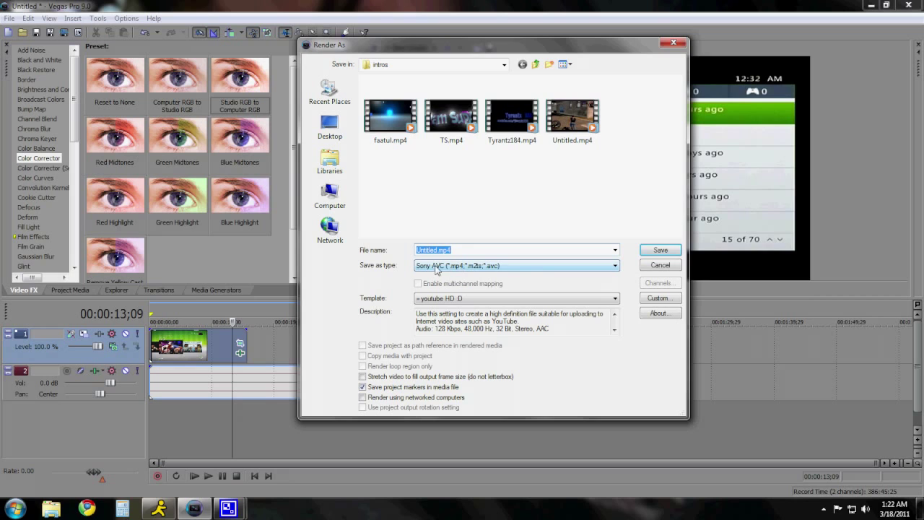
left_click(441, 266)
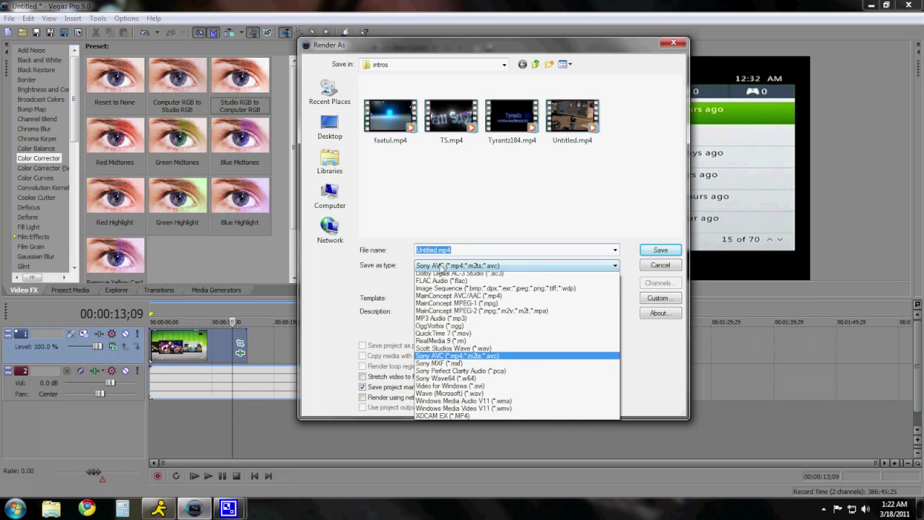
left_click(460, 379)
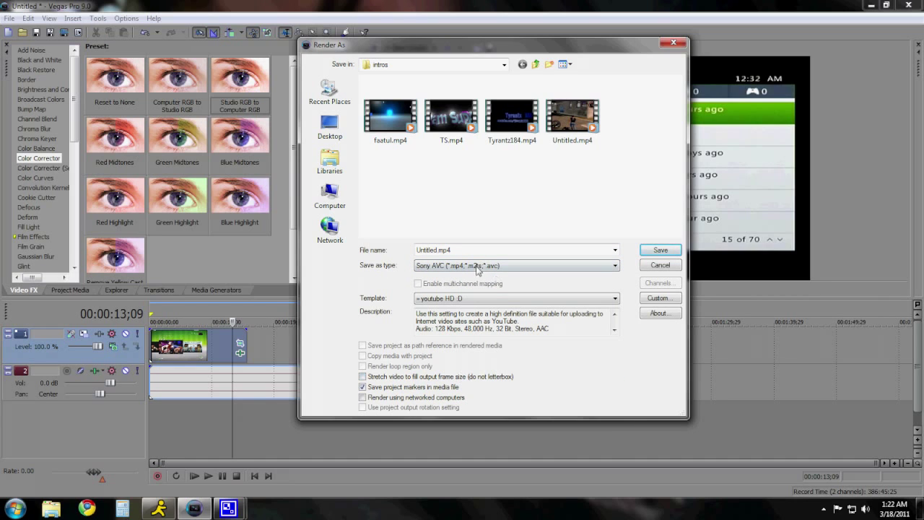
Step: Examine the video, audio, system and project custom settings of the youtube HD :D render template, leaving them unmodified
left_click(658, 298)
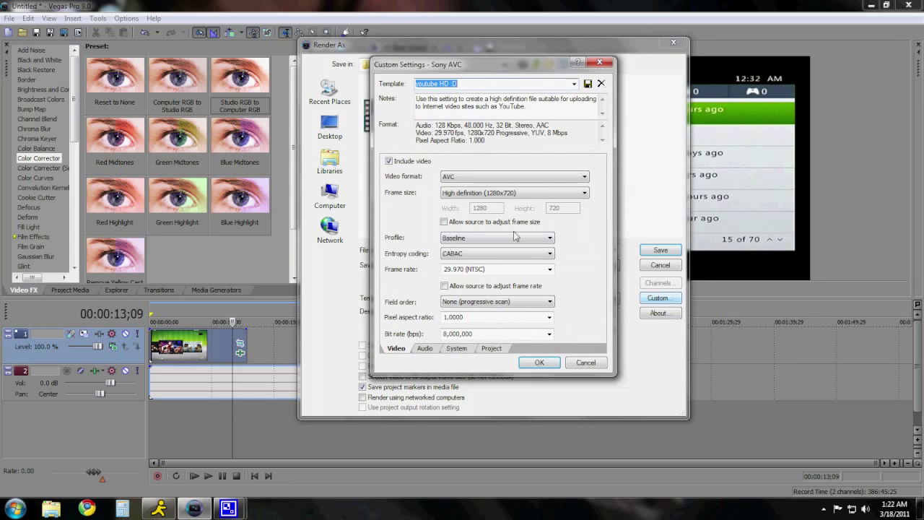
left_click(479, 86)
left_click(425, 349)
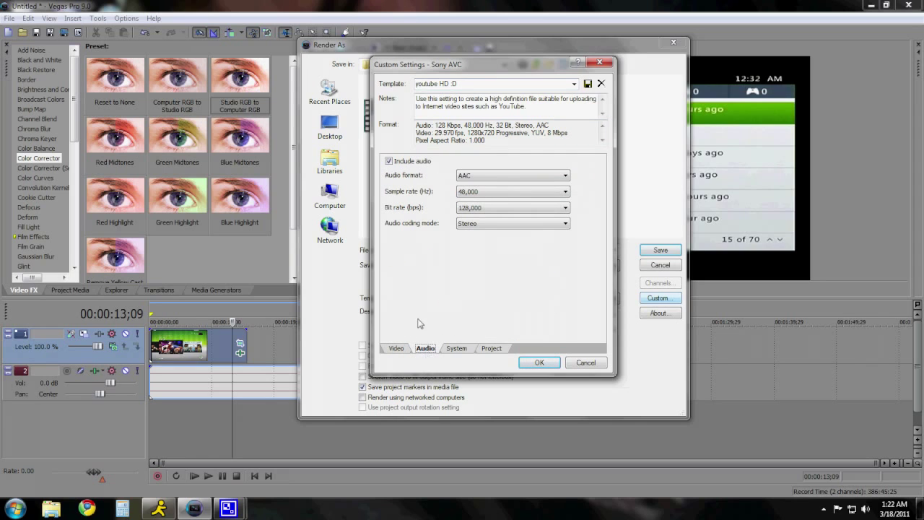
left_click(450, 351)
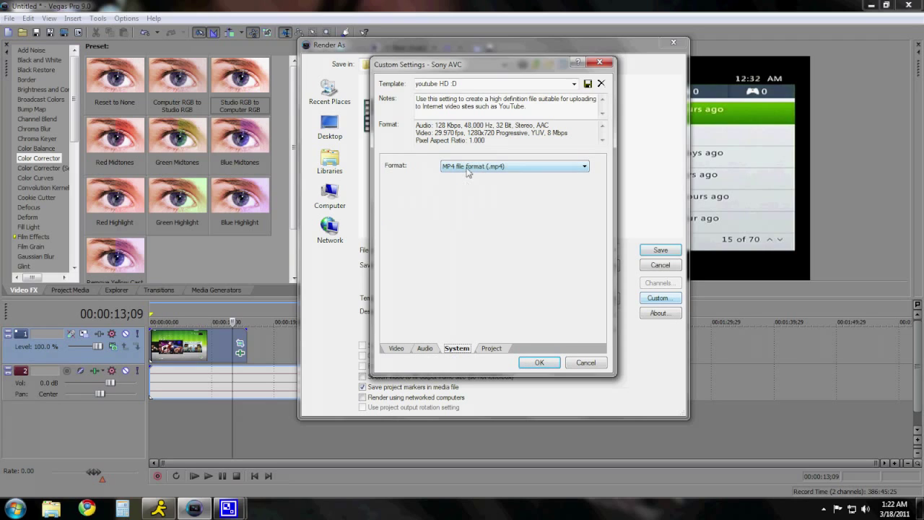
left_click(488, 349)
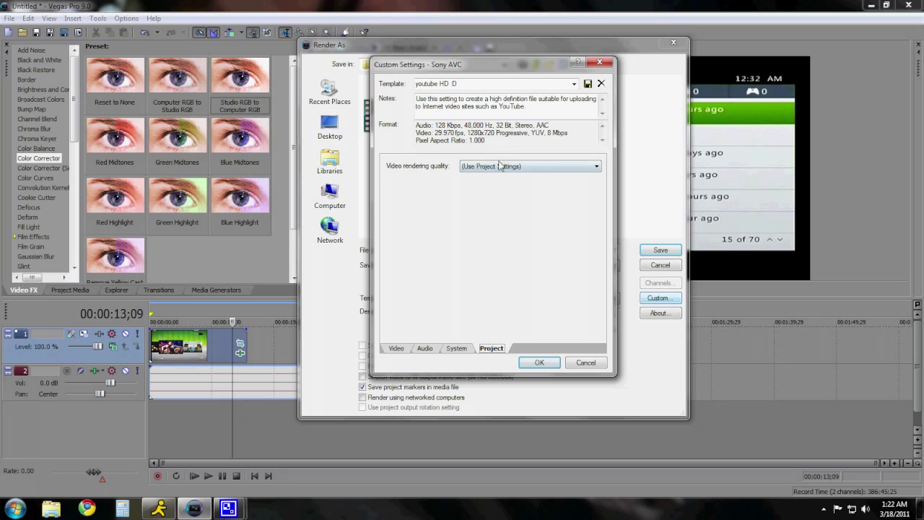
left_click(599, 64)
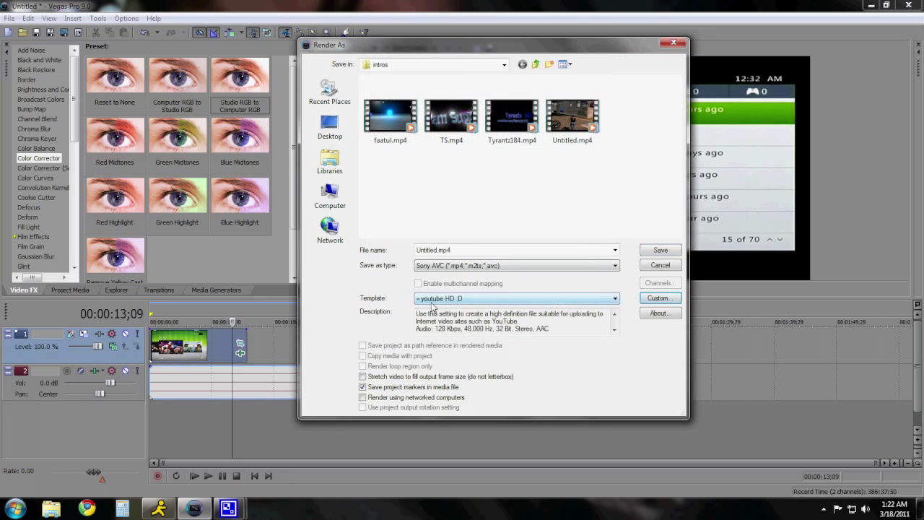
Step: Show youtube HD :D among the Sony AVC templates, select it, and leave the Render As settings without rendering
left_click(433, 299)
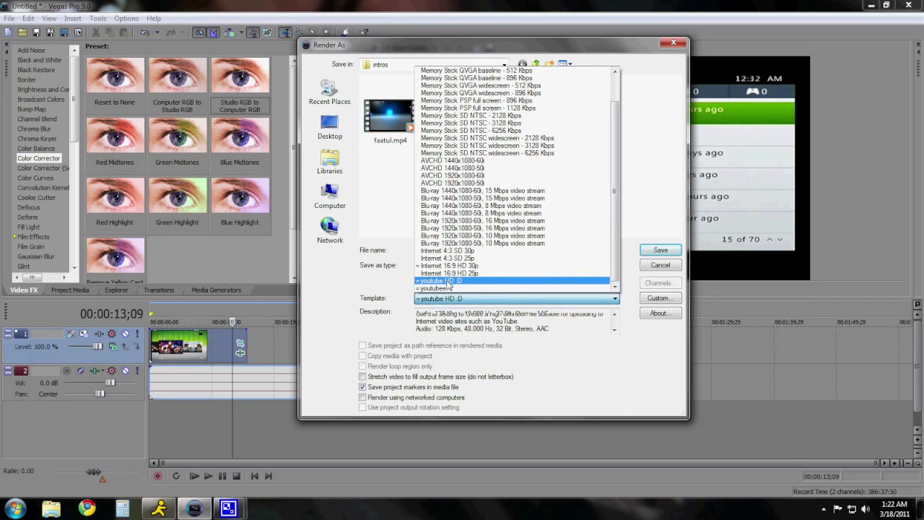
left_click(449, 281)
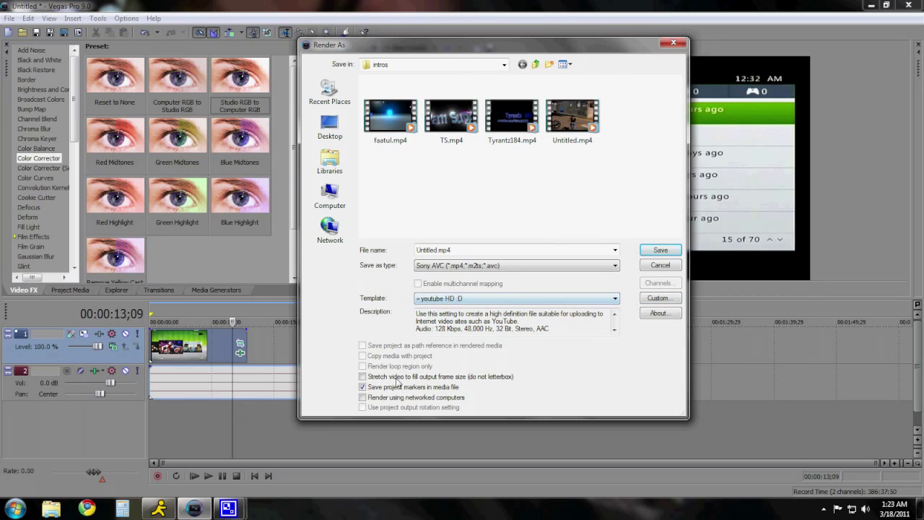
left_click(659, 265)
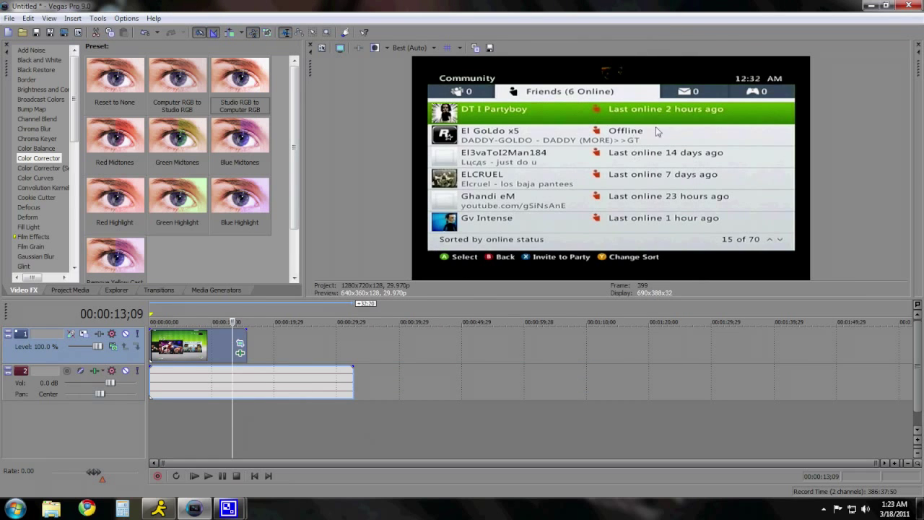
Step: Begin closing Vegas Pro with the untitled project still open
left_click(906, 5)
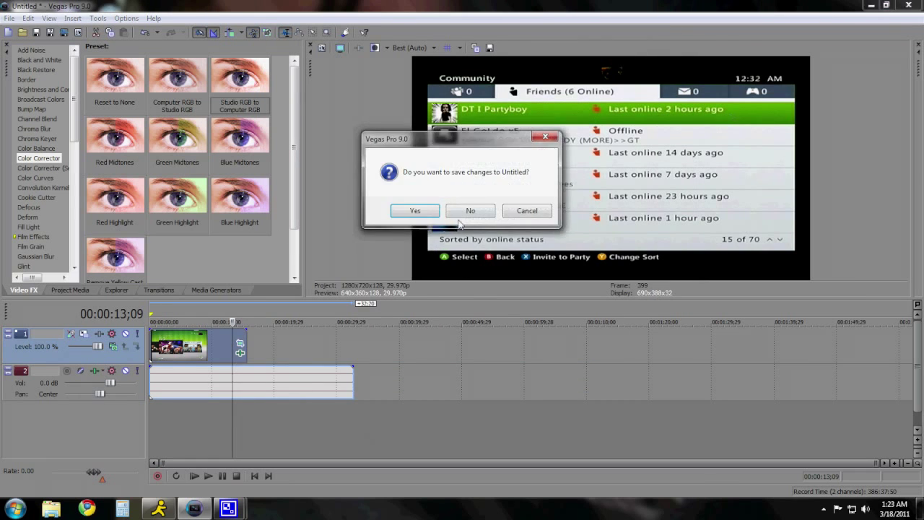